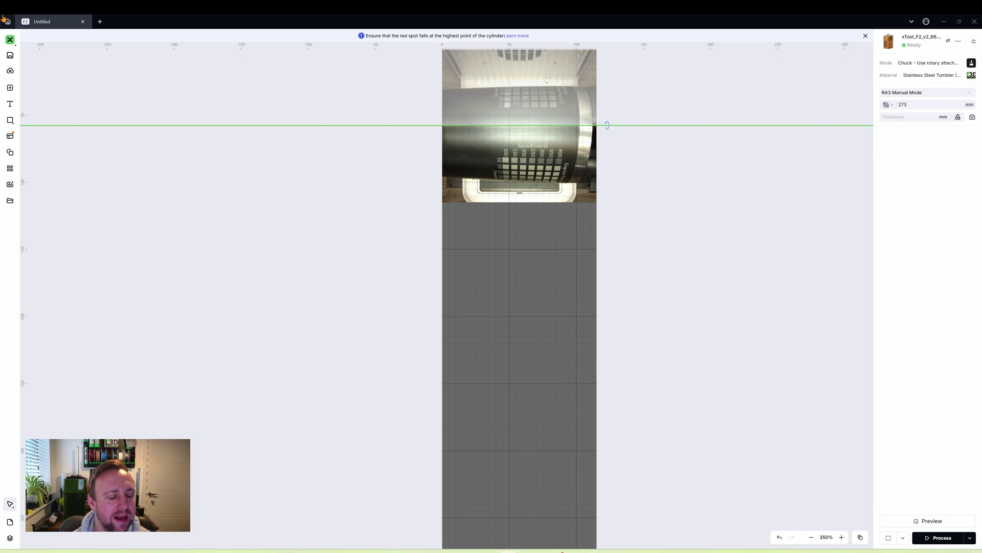
Import the paisley wrap SVG, scale it down to fit, and rotate it upright to 61.42 × 115 mm
left_click(10, 87)
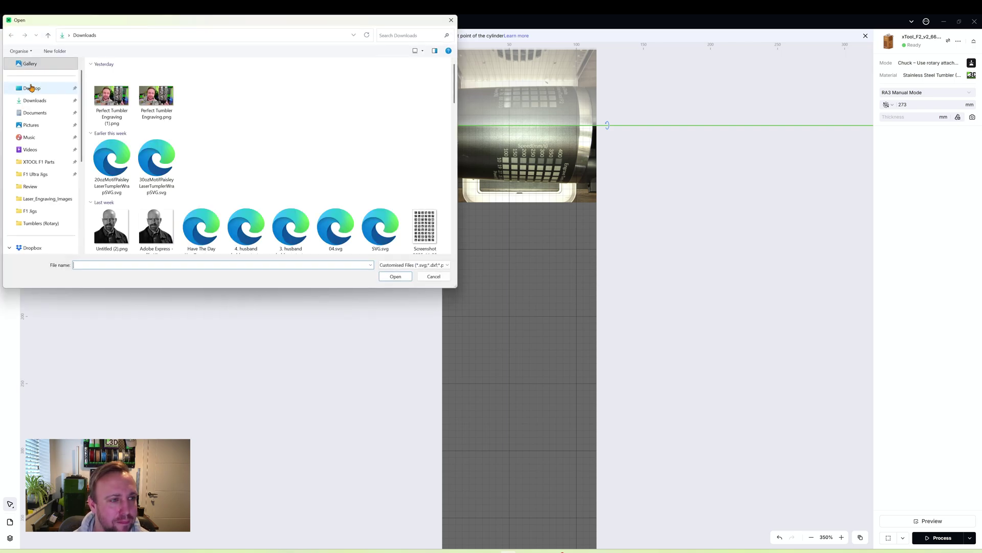
double_click(119, 161)
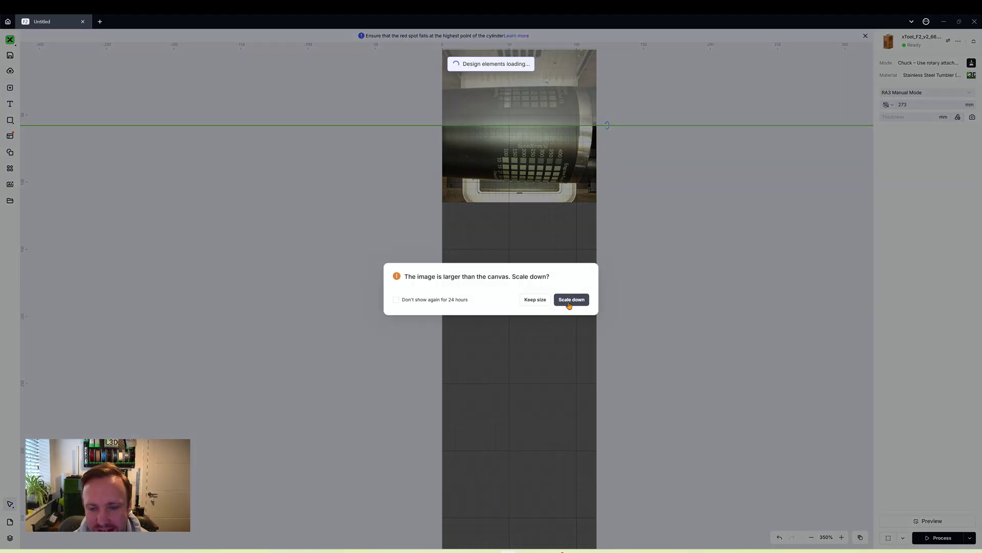
left_click(572, 299)
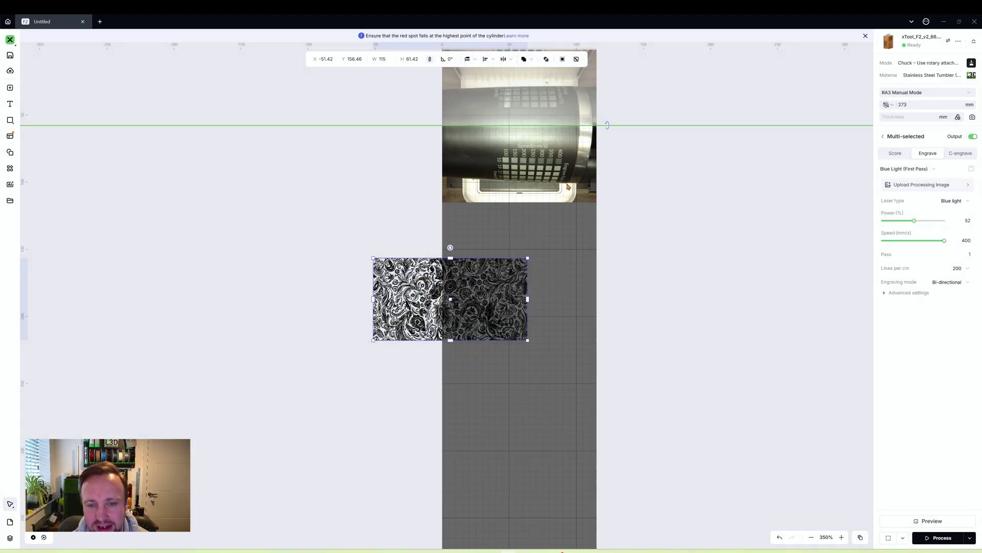
left_click_drag(450, 259, 477, 248)
left_click(641, 224)
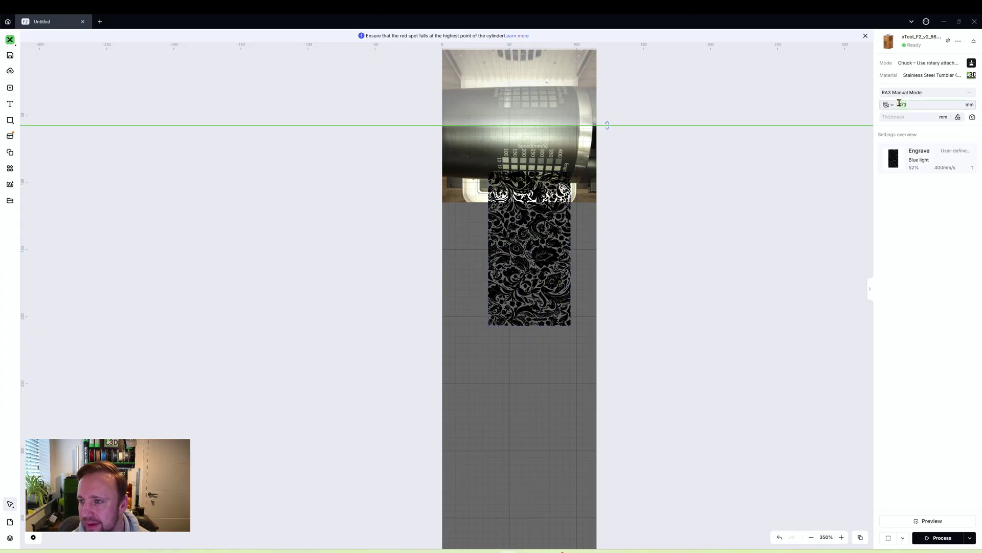
left_click(796, 119)
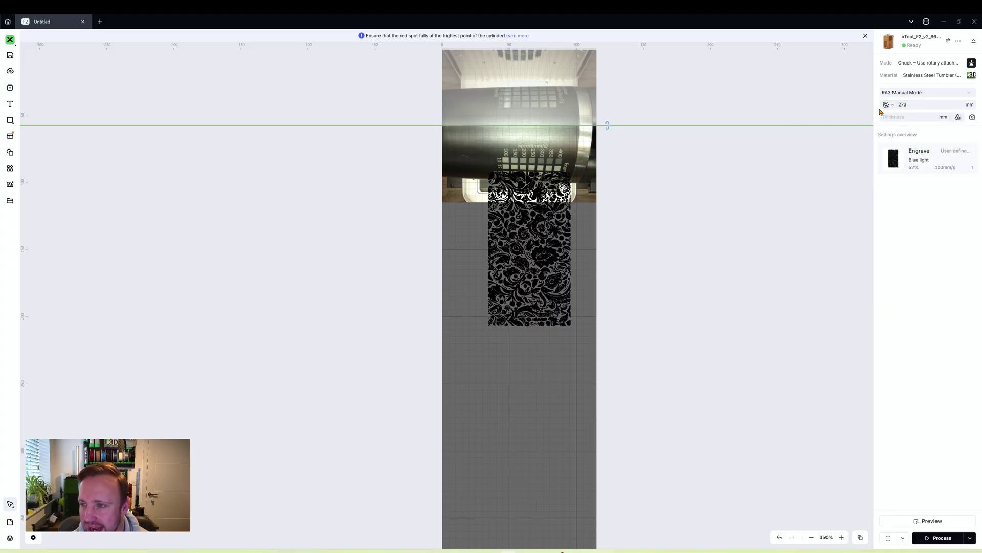
Put the pattern's top on the green line, resize it to 110 × 273 mm, and move it to X 2.5
left_click_drag(515, 212, 506, 169)
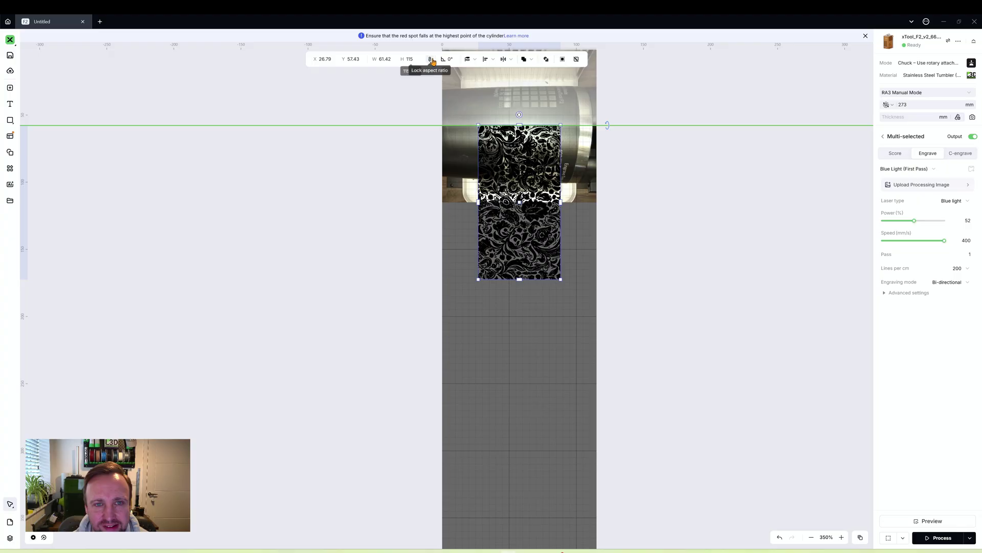
left_click(400, 58)
type("273")
key("Return")
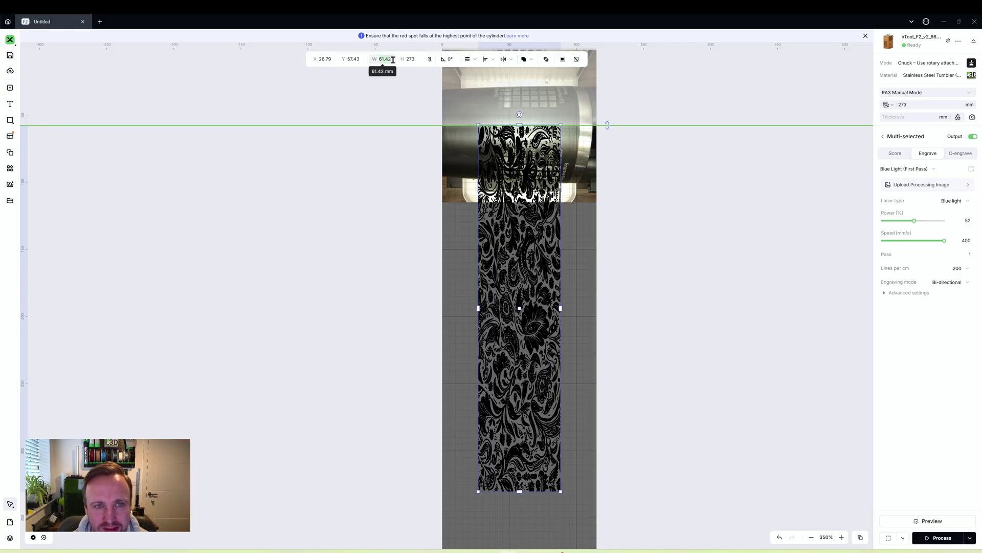
type("110")
key("Return")
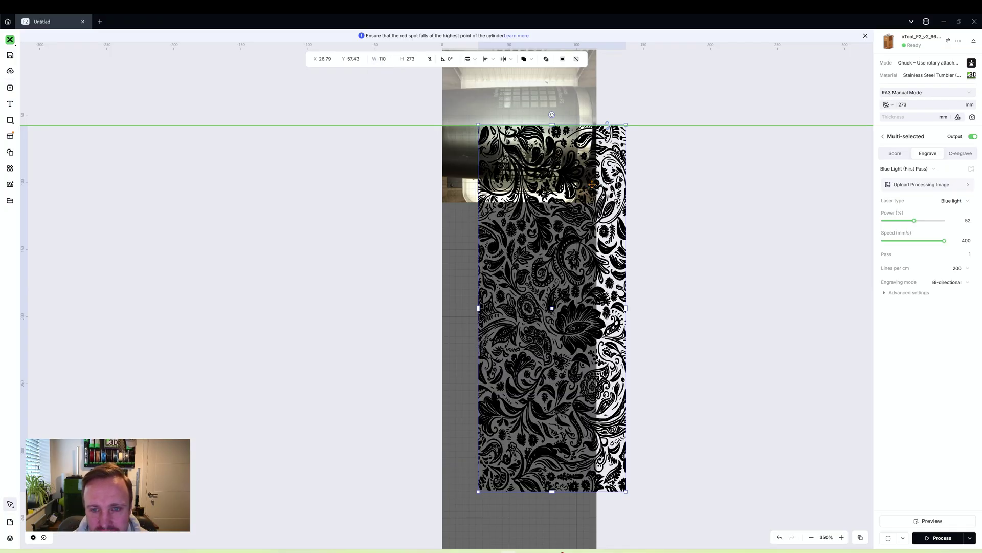
left_click_drag(595, 185, 565, 183)
Move the pattern to the red layer and put a separated copy on the green layer
right_click(553, 188)
left_click(563, 400)
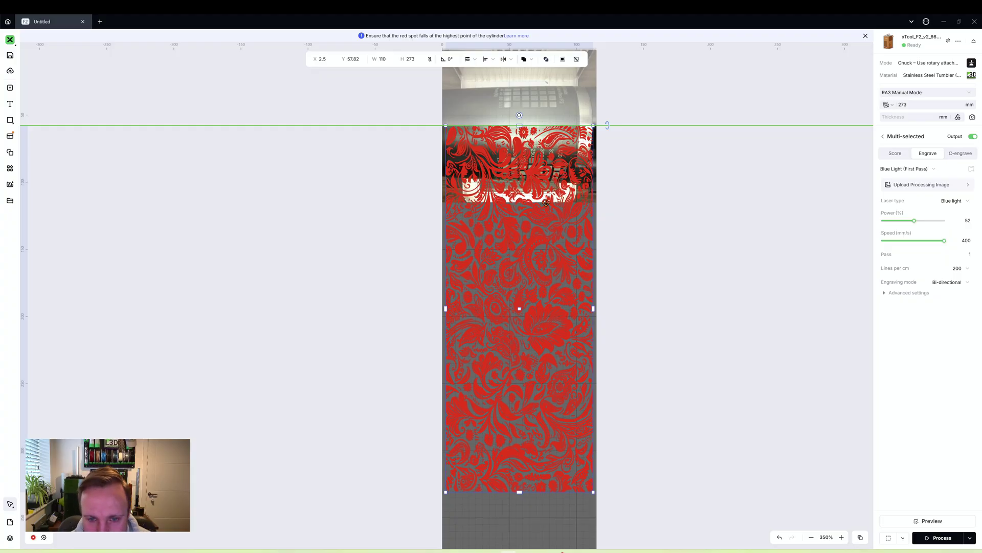
left_click_drag(546, 203, 660, 220)
right_click(648, 222)
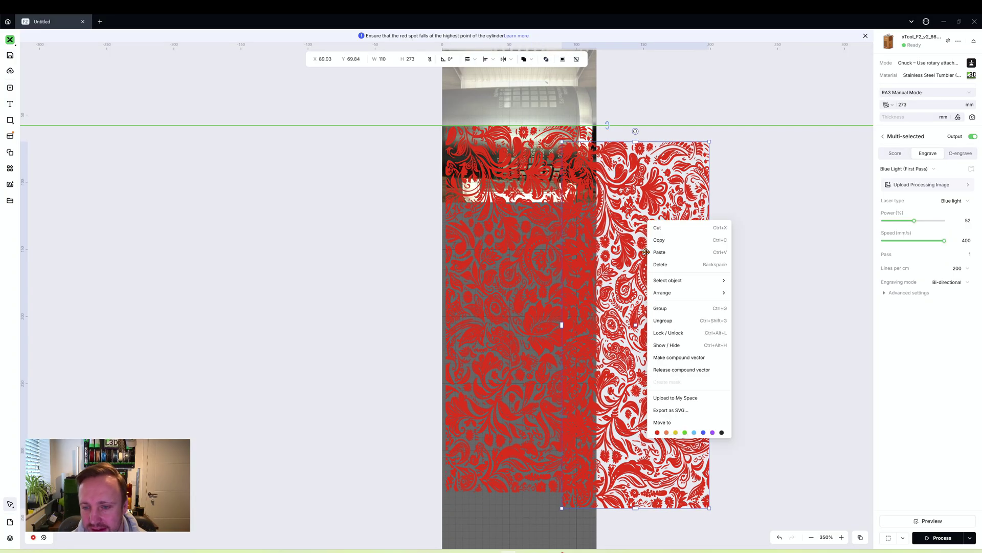
left_click(685, 433)
Apply the IR Pass (Clean-up) preset to the green pattern and centre-align it on the red one
left_click(904, 169)
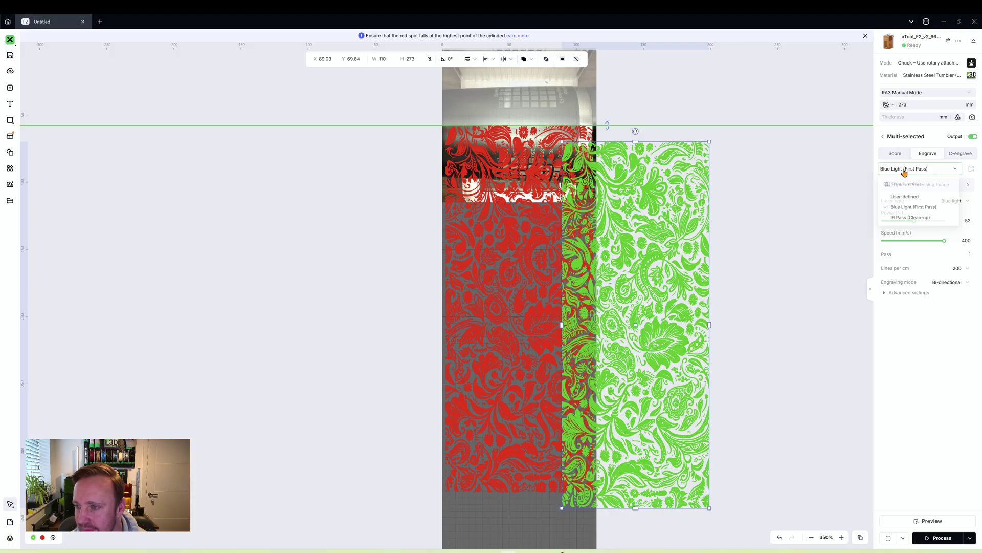
left_click(488, 59)
left_click(475, 75)
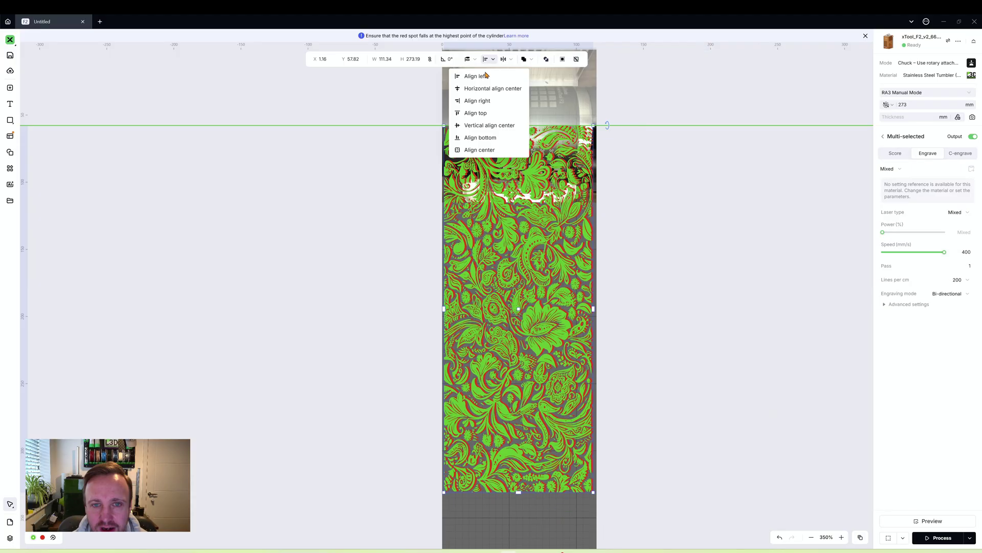
left_click(481, 150)
scroll(541, 142, "up", 10)
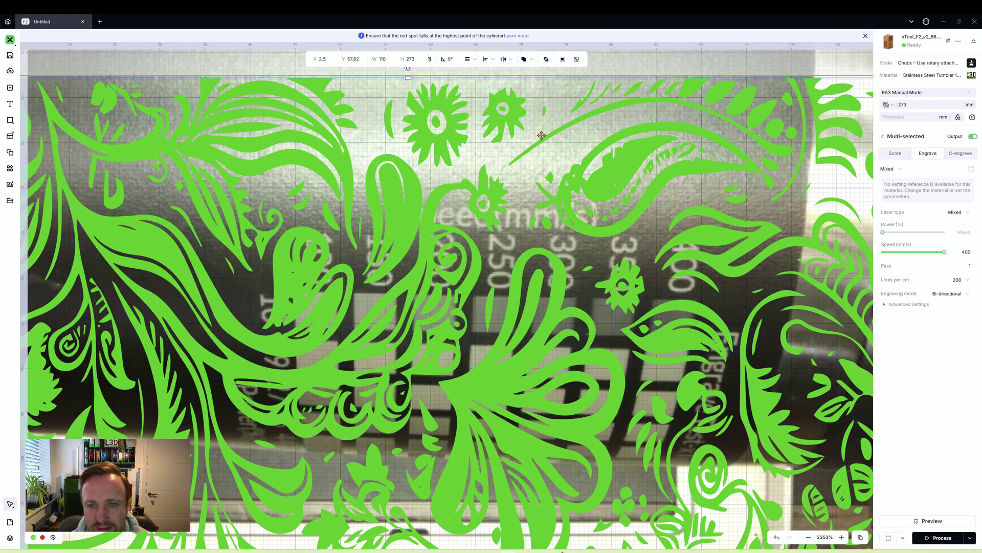
scroll(541, 130, "down", 10)
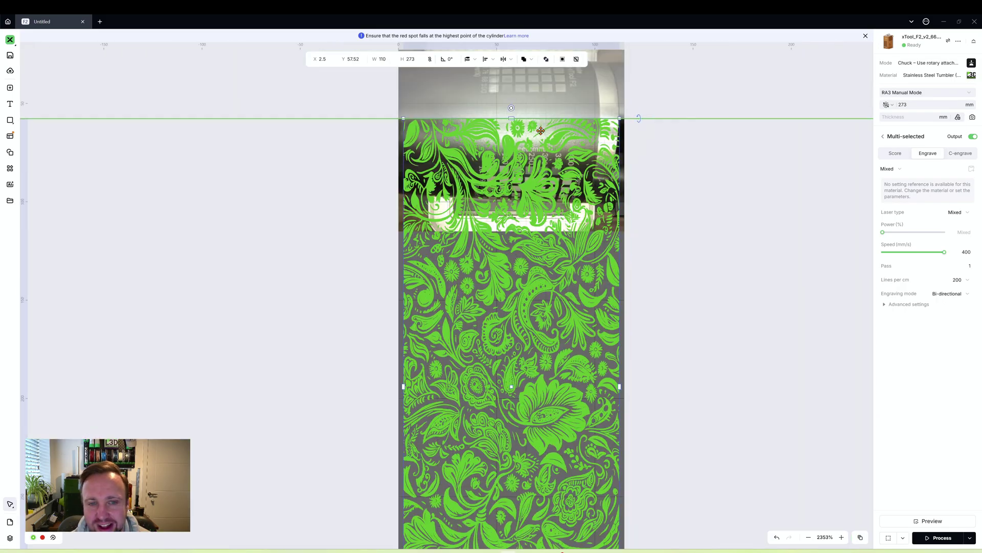
left_click(630, 263)
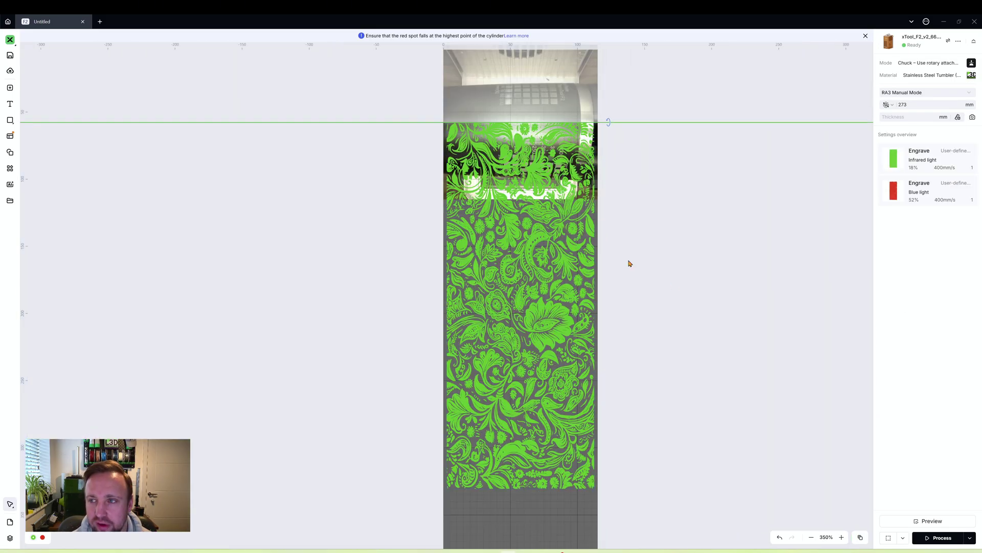
left_click(951, 537)
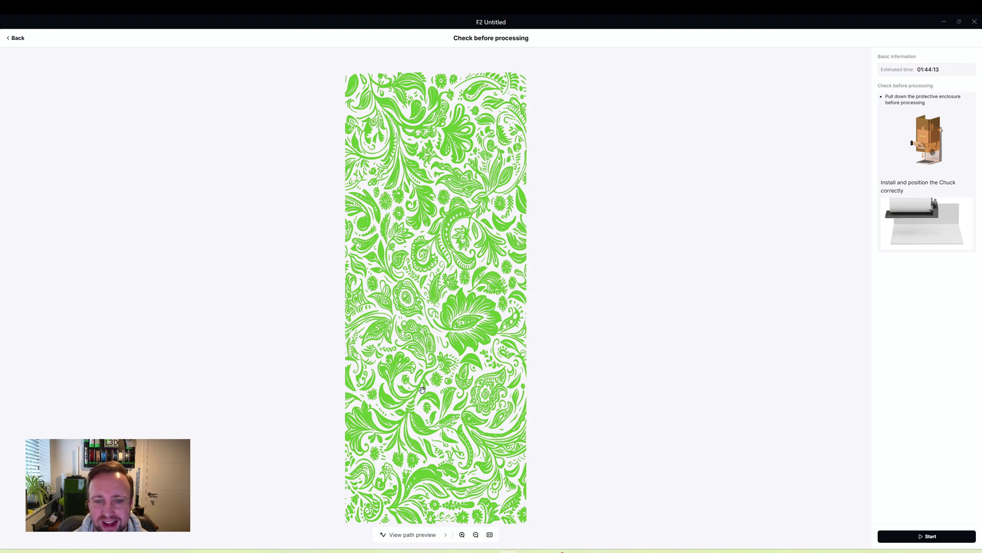
left_click(399, 537)
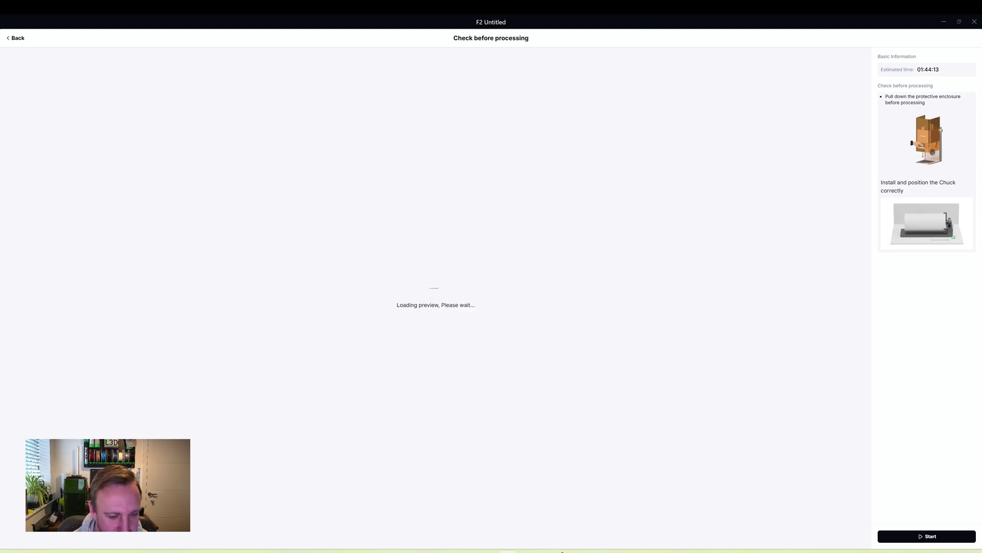
left_click_drag(27, 535, 721, 534)
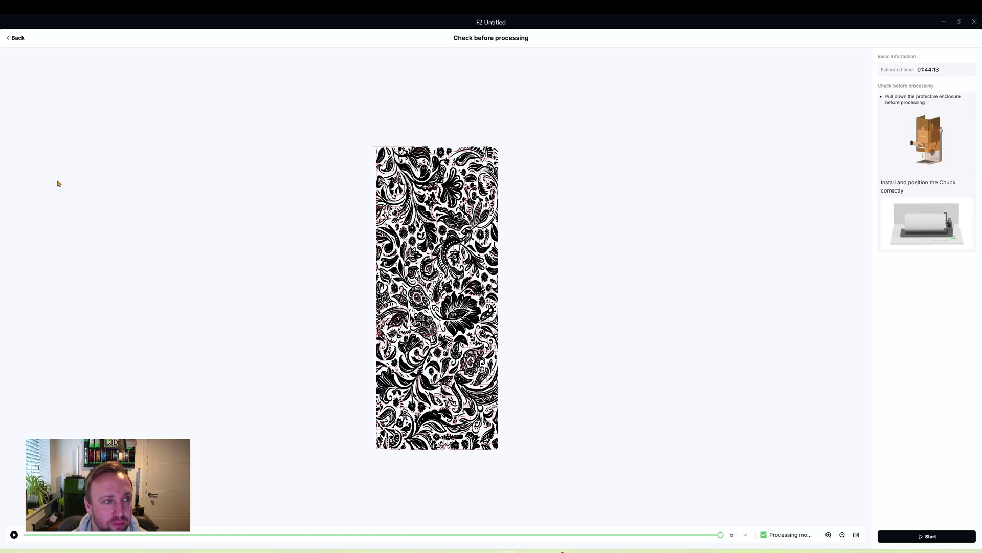
left_click(22, 38)
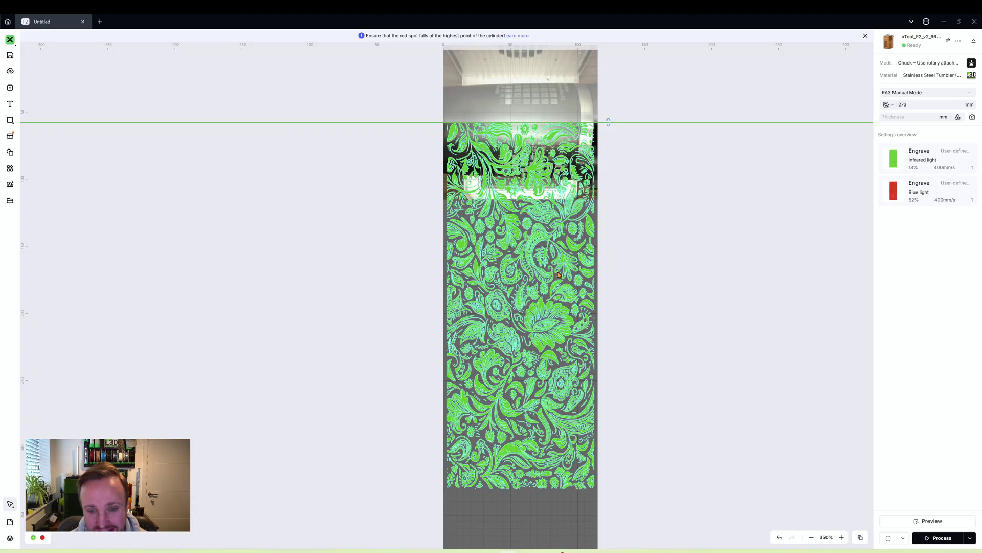
Shift the red pattern right of the cylinder and select the green pattern at X -107.47
left_click_drag(502, 208, 365, 207)
left_click_drag(512, 255, 660, 256)
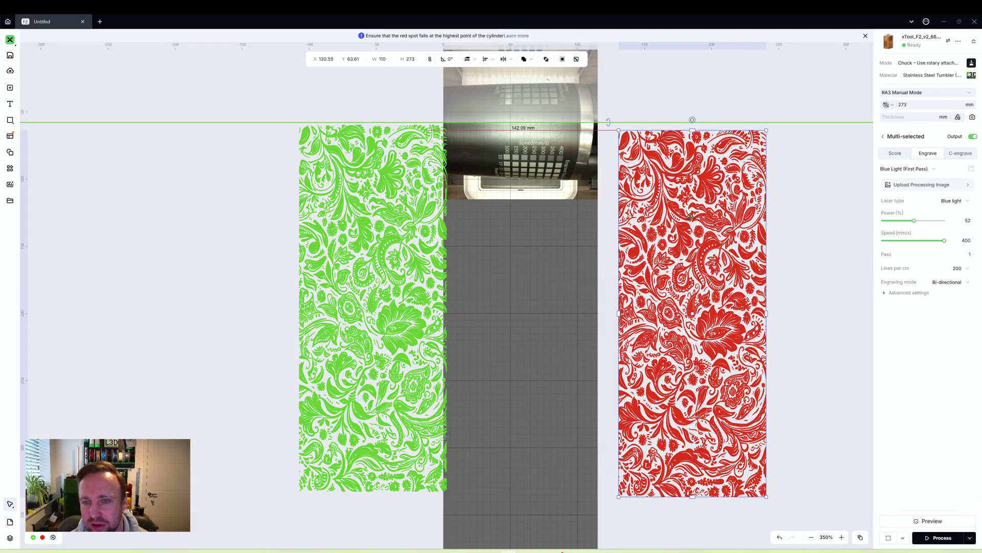
left_click(253, 215)
left_click(350, 192)
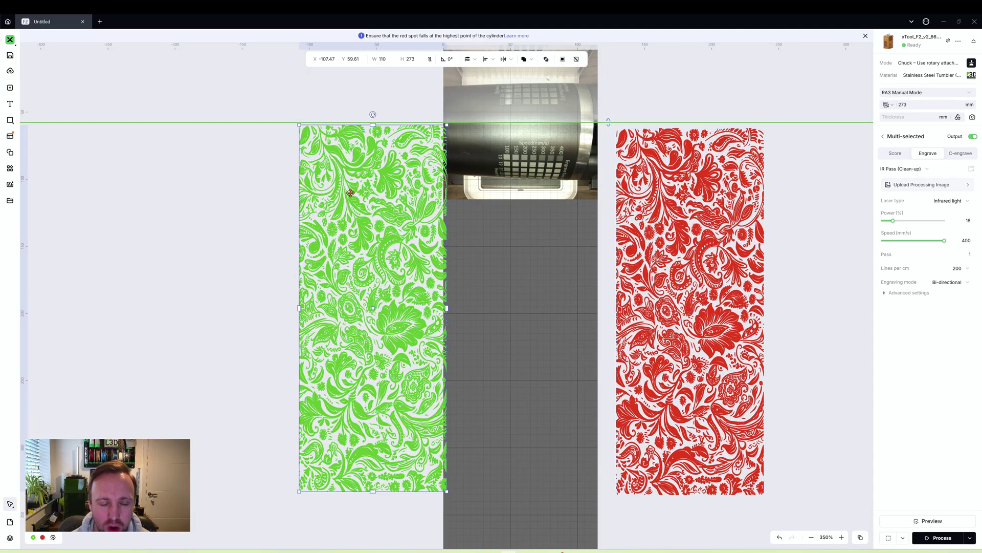
Convert the green and red paisley patterns each into a compound vector
right_click(387, 198)
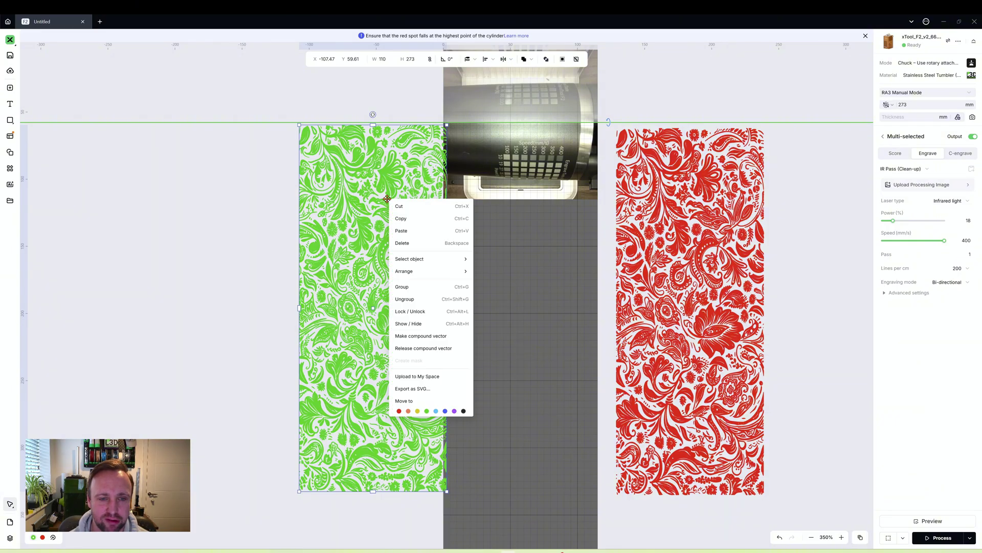
left_click(399, 335)
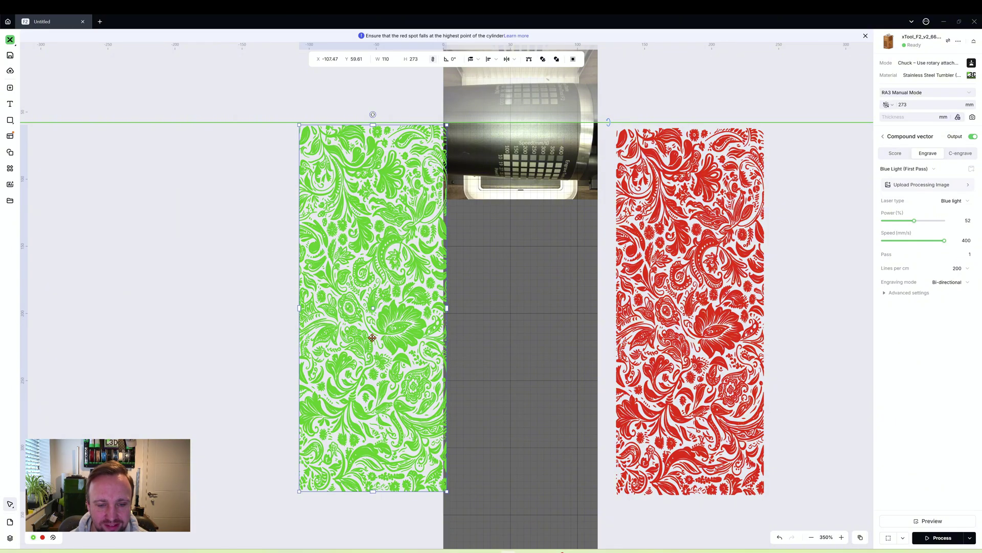
left_click(700, 236)
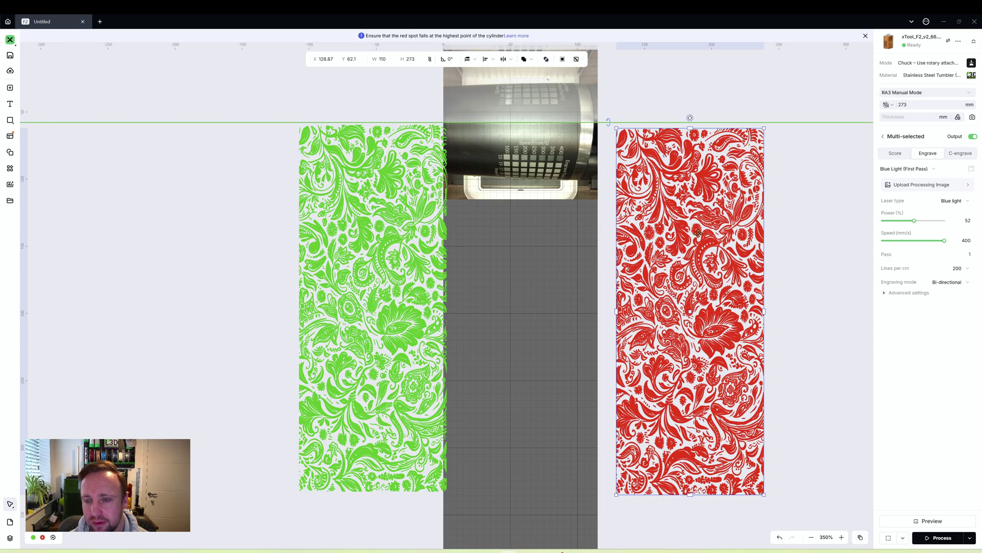
right_click(700, 236)
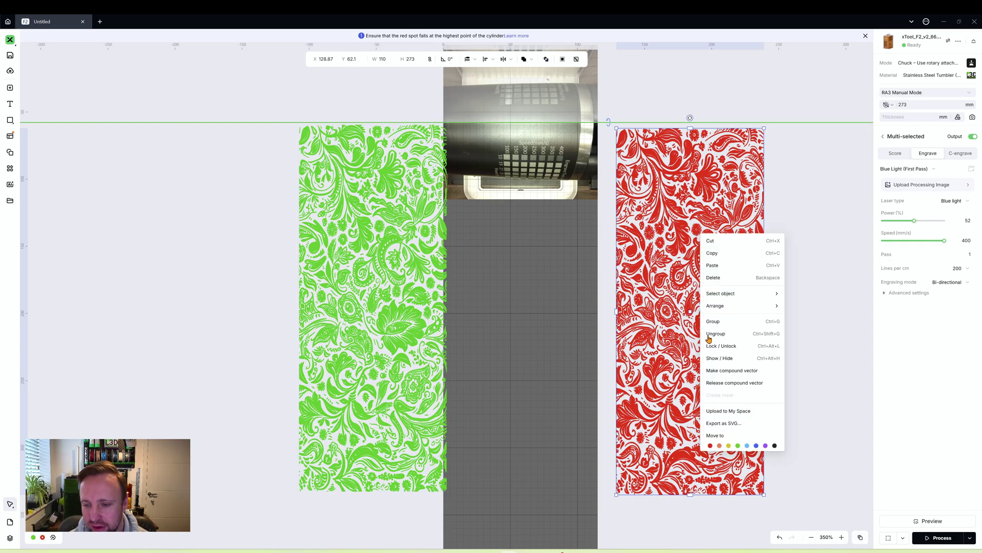
left_click(732, 370)
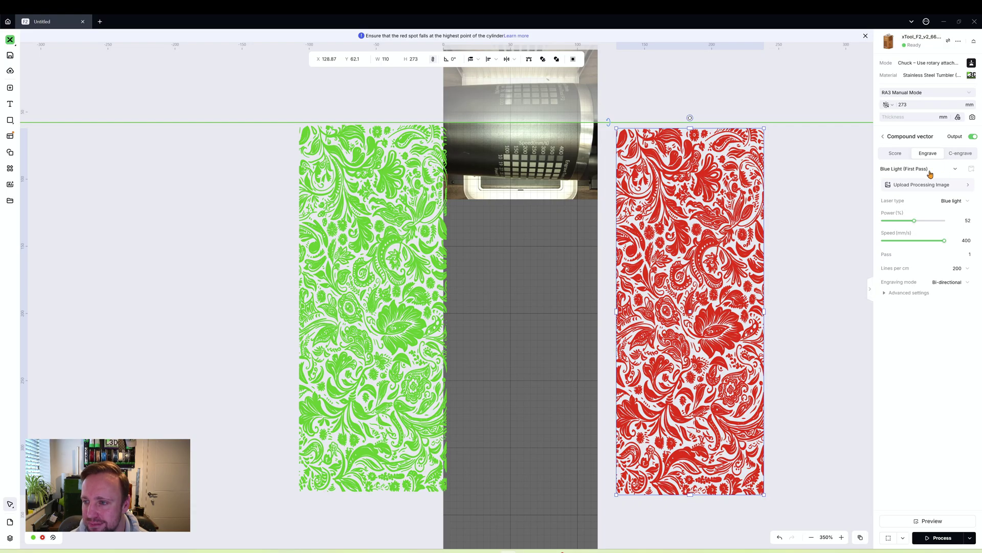
Give the red pattern the IR Pass (Clean-up) preset, infrared at 18%
left_click(424, 201)
left_click(674, 204)
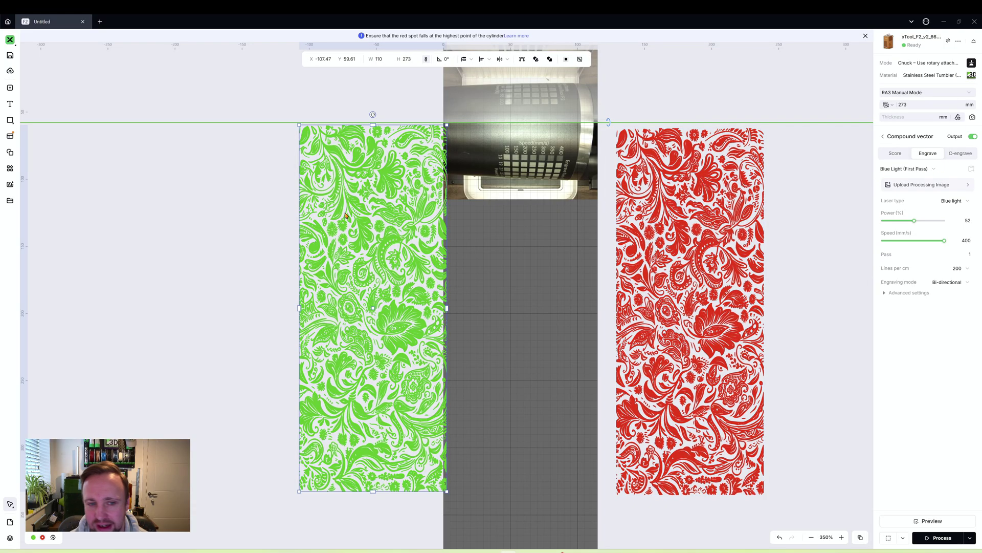
left_click(921, 171)
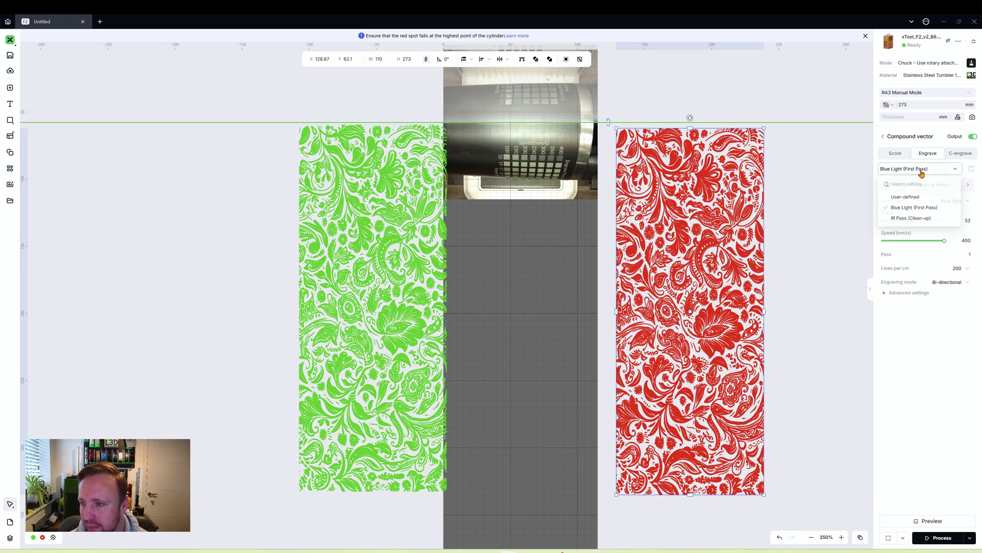
left_click(911, 217)
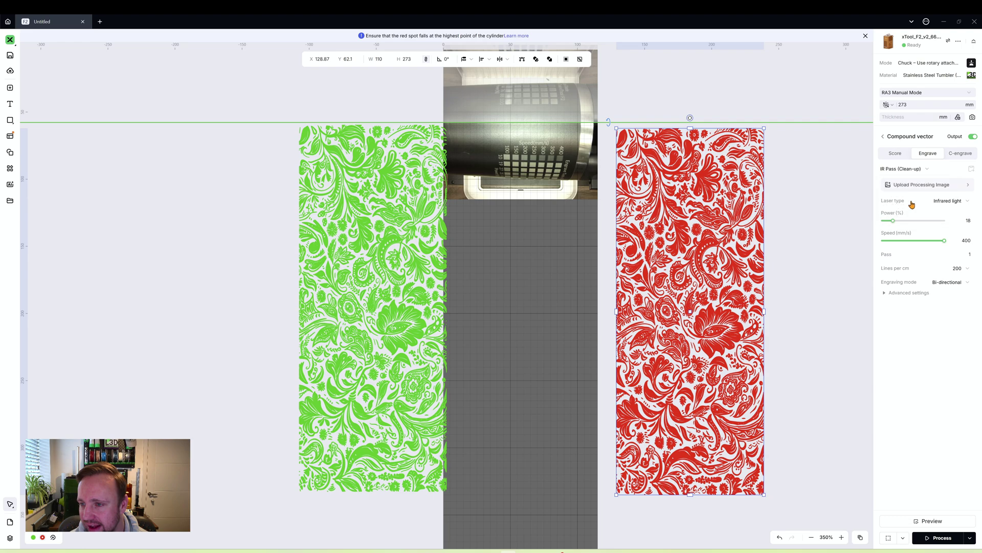
Move the green and red patterns over the cylinder and select both together
left_click(804, 199)
left_click_drag(367, 234, 517, 234)
left_click_drag(648, 235, 486, 235)
left_click(662, 419)
left_click_drag(664, 508, 428, 79)
Centre-align the two patterns and place them on the cylinder's centre line at X 2.5
right_click(554, 300)
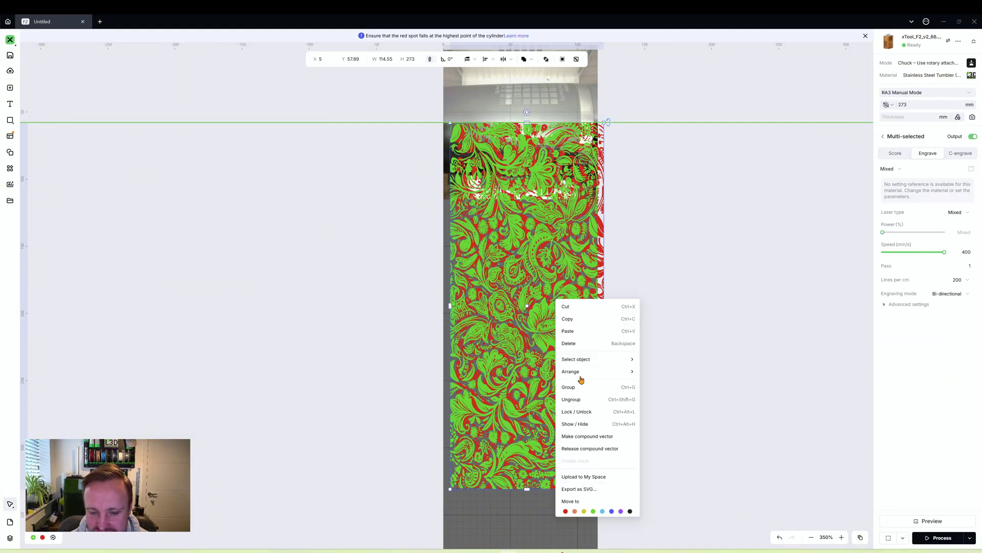
left_click(504, 59)
left_click(486, 58)
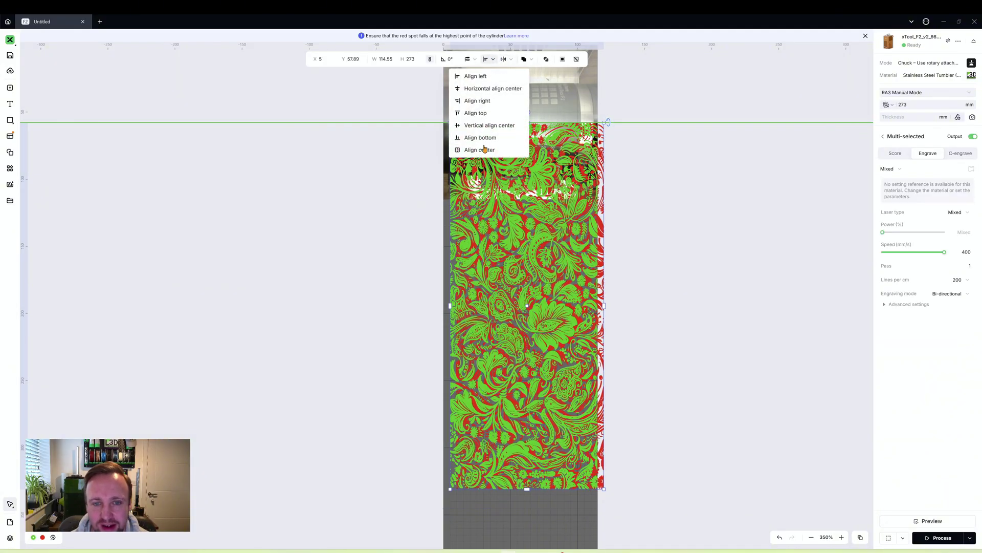
left_click(485, 149)
left_click_drag(561, 183, 534, 163)
scroll(543, 126, "up", 10)
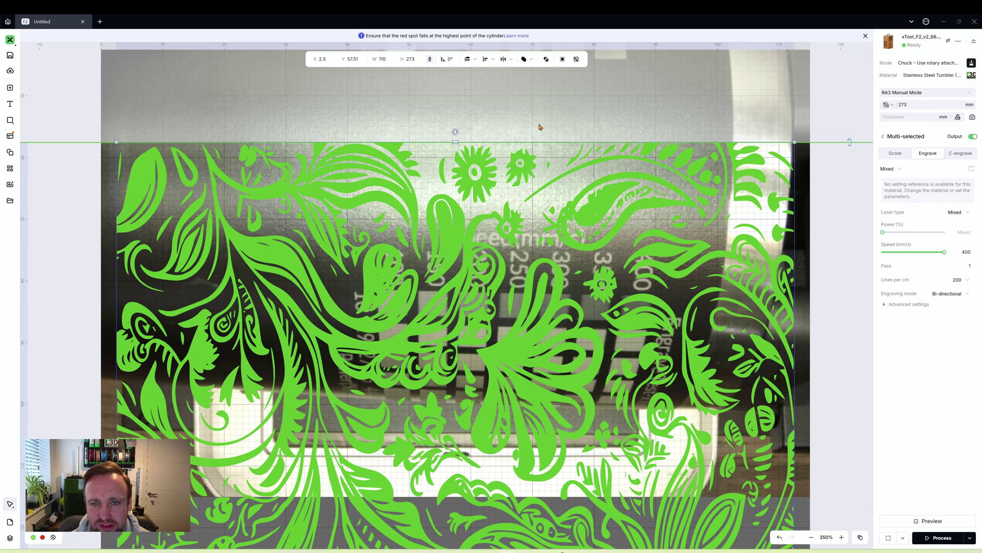
scroll(538, 134, "down", 10)
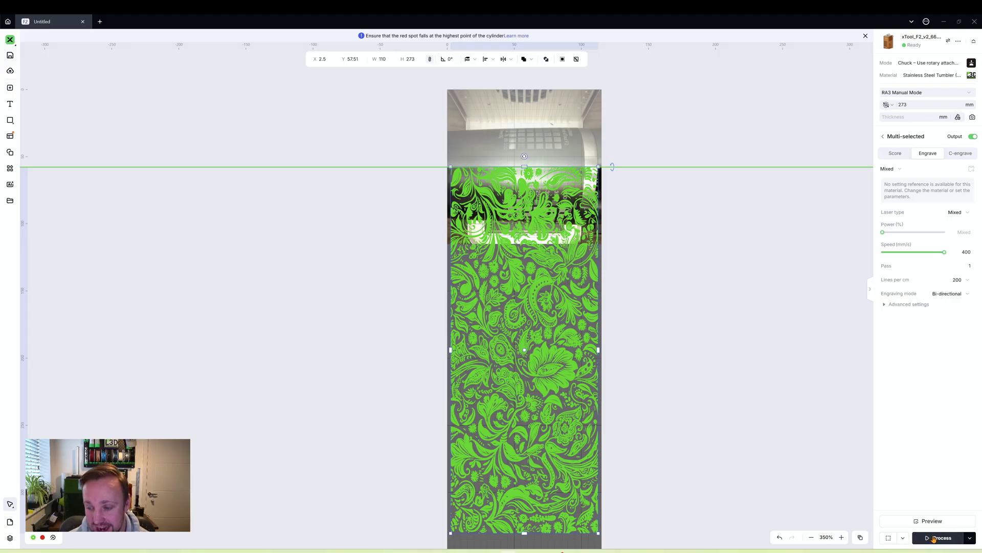
left_click(934, 539)
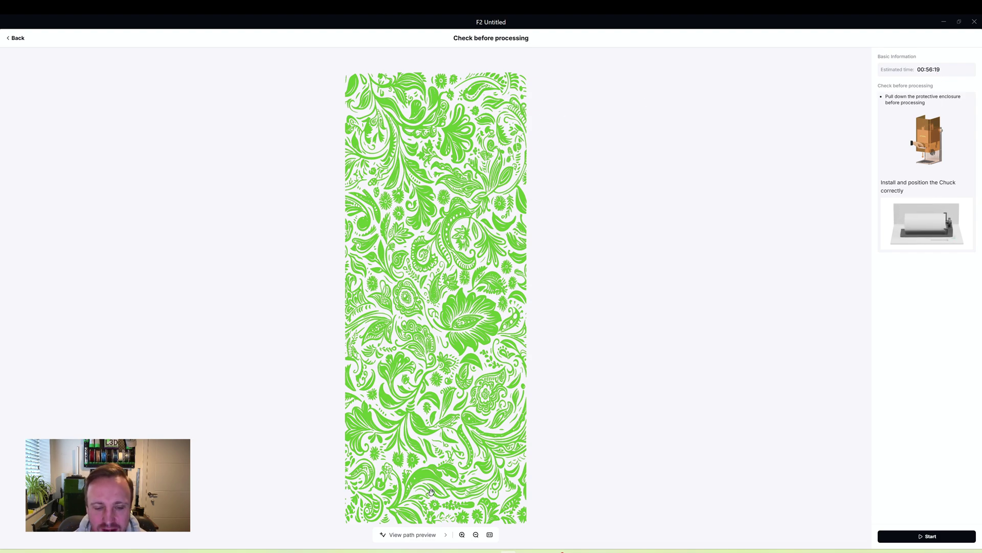
left_click(412, 534)
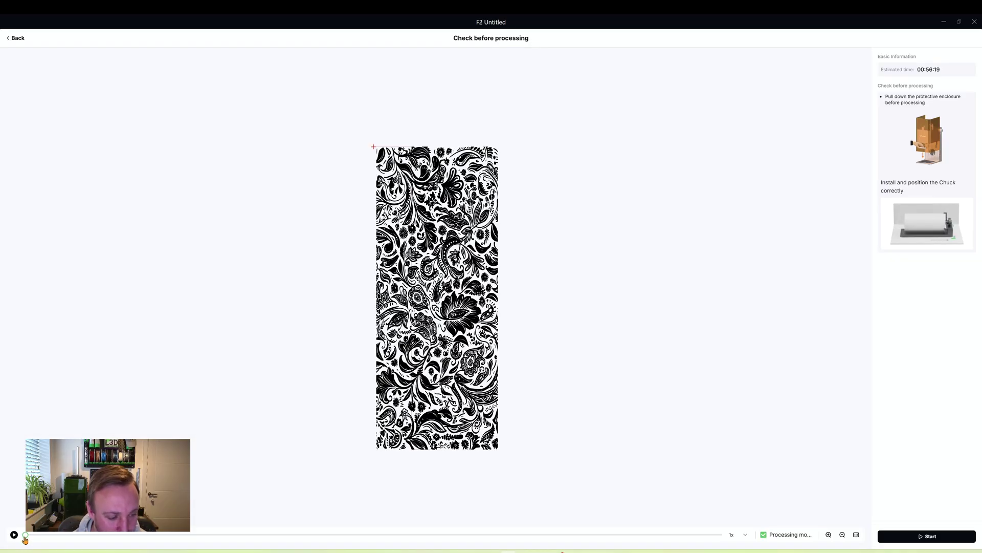
left_click_drag(25, 539, 166, 535)
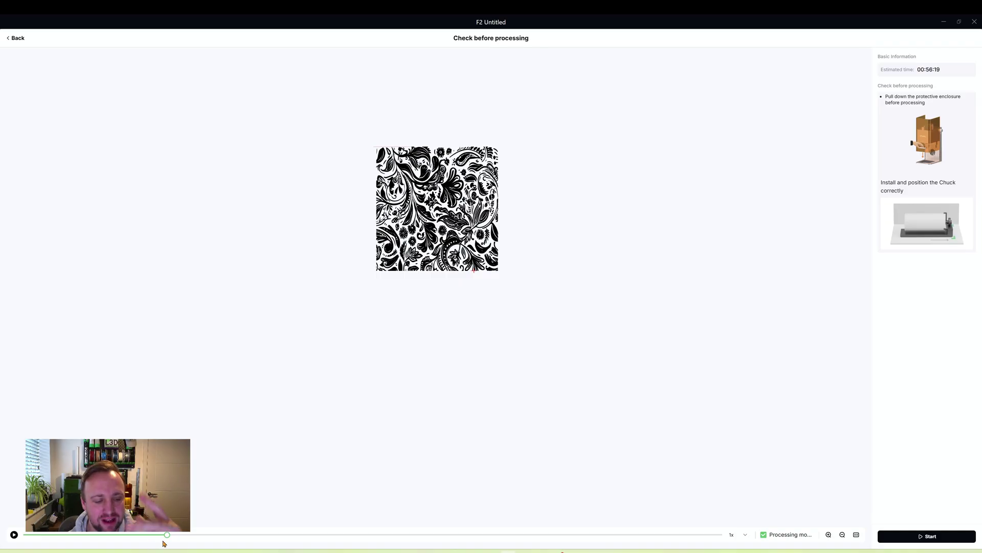
left_click_drag(167, 535, 708, 536)
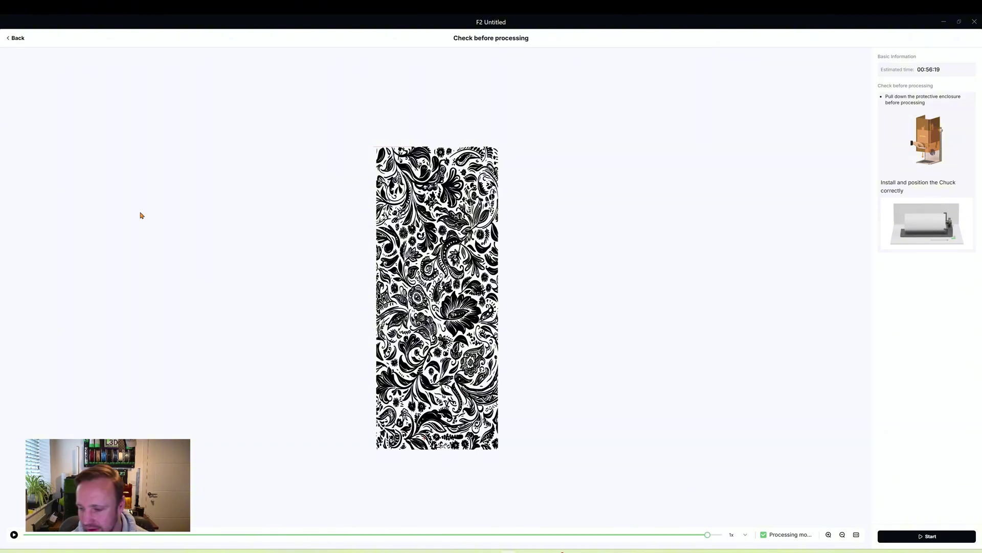
left_click(17, 39)
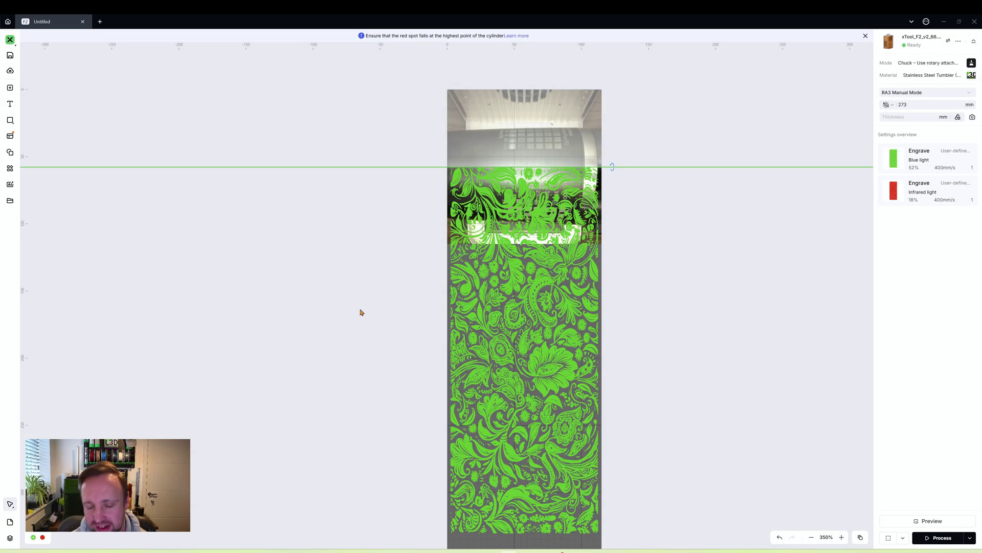